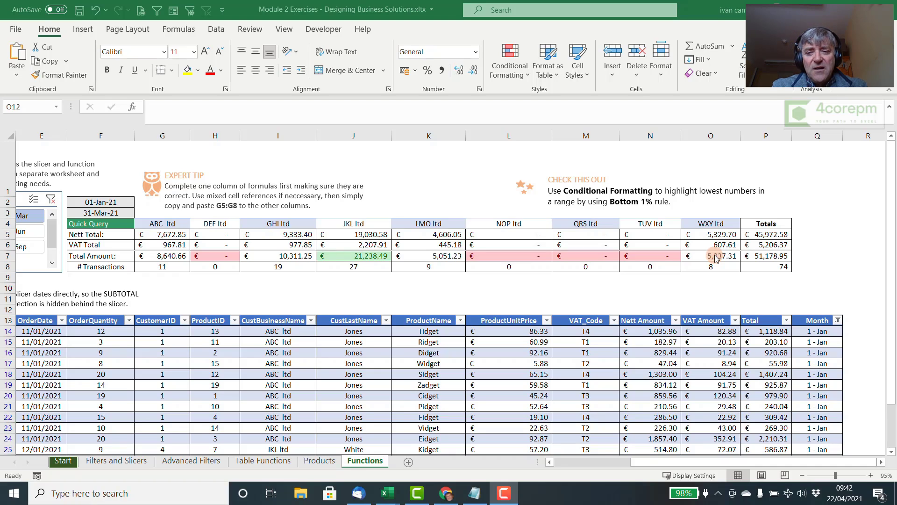
pyautogui.click(716, 297)
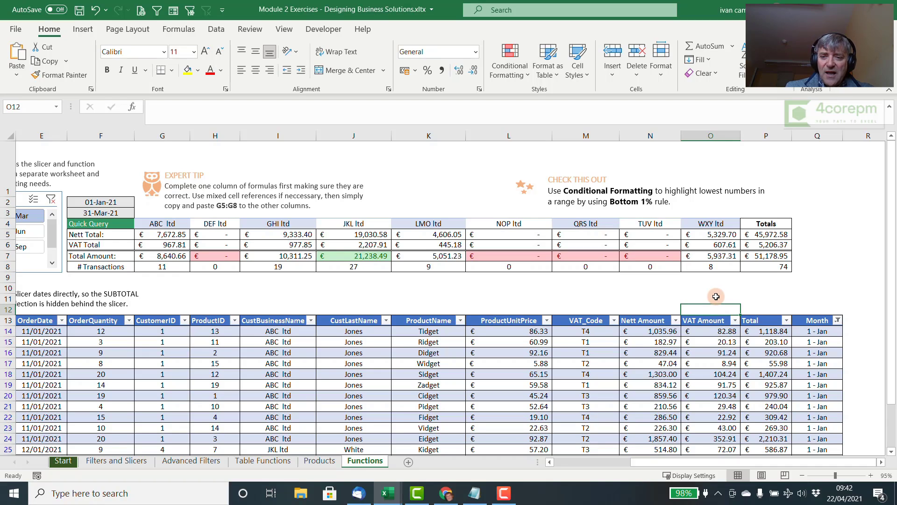
pyautogui.click(648, 306)
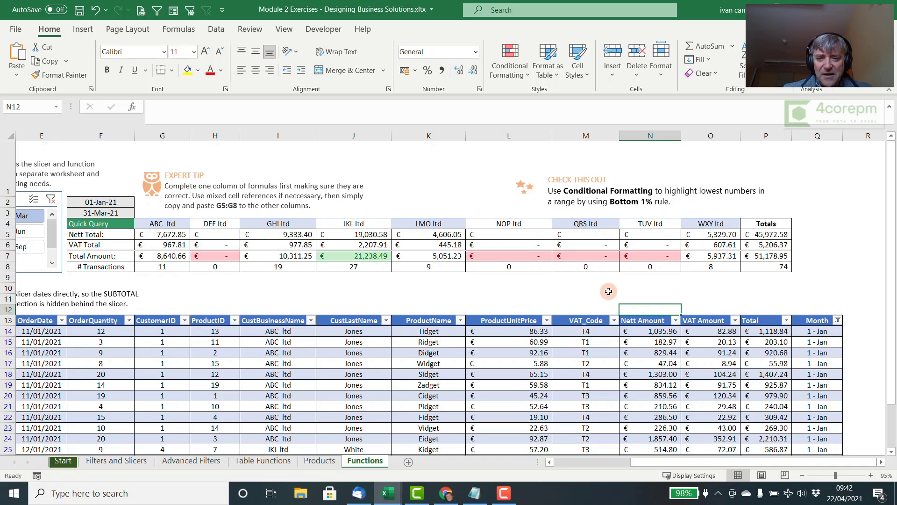
pyautogui.click(591, 309)
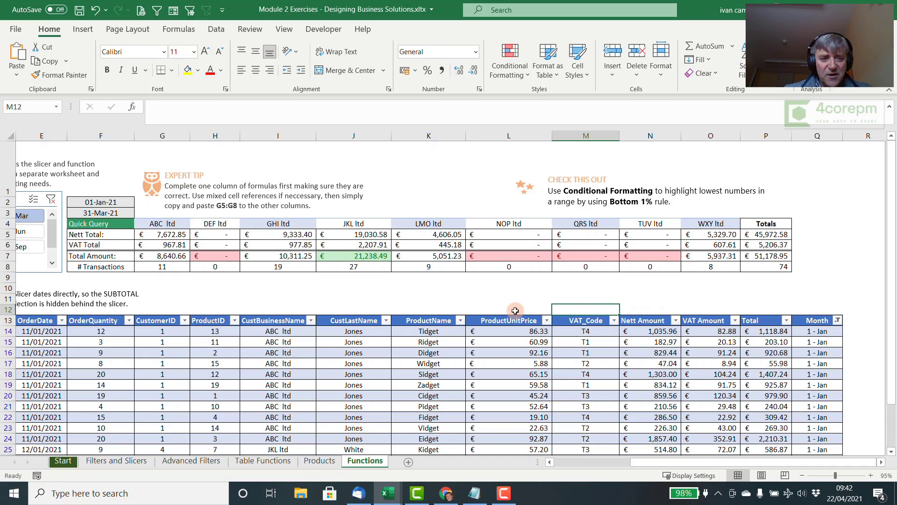
pyautogui.click(51, 312)
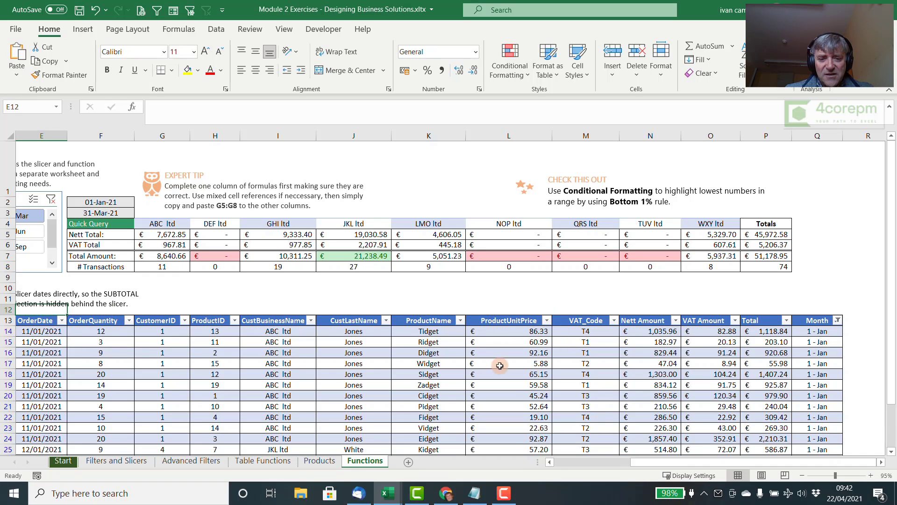
# Examine the VAT Matrix on the Products sheet, comparing its effective dates, T1 to T4 code headers and the T1 rates
pyautogui.click(325, 462)
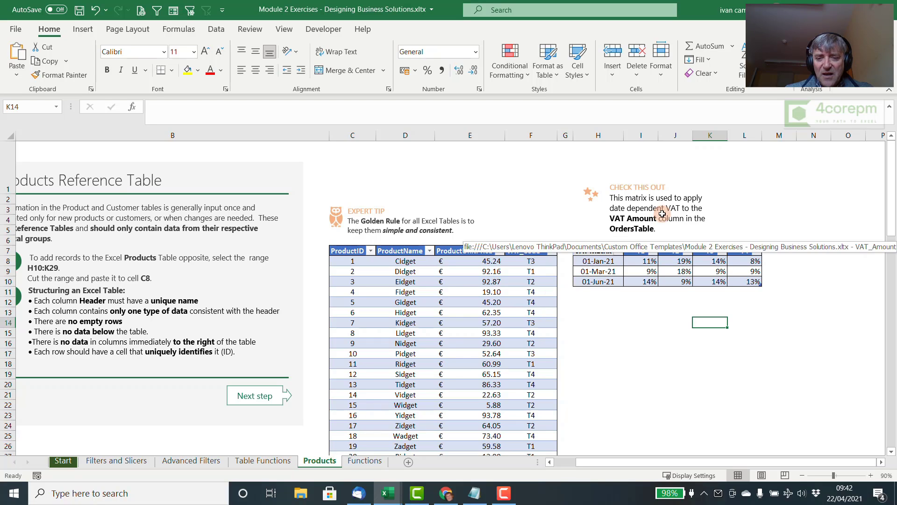
pyautogui.moveTo(636, 251); pyautogui.dragTo(729, 251)
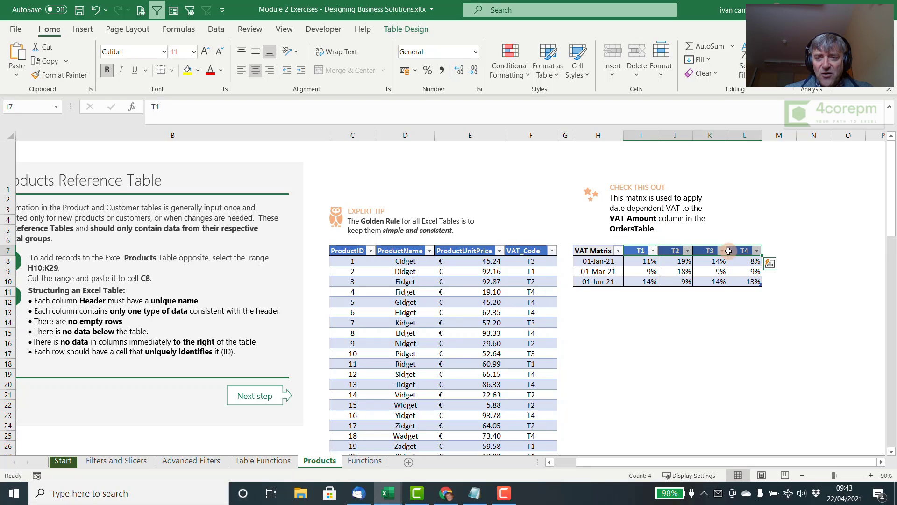
pyautogui.moveTo(605, 261); pyautogui.dragTo(608, 281)
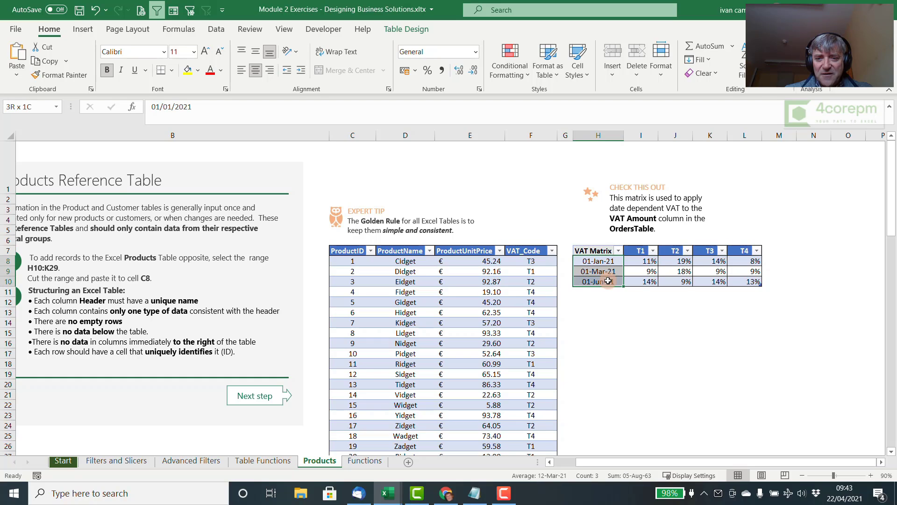
pyautogui.click(609, 260)
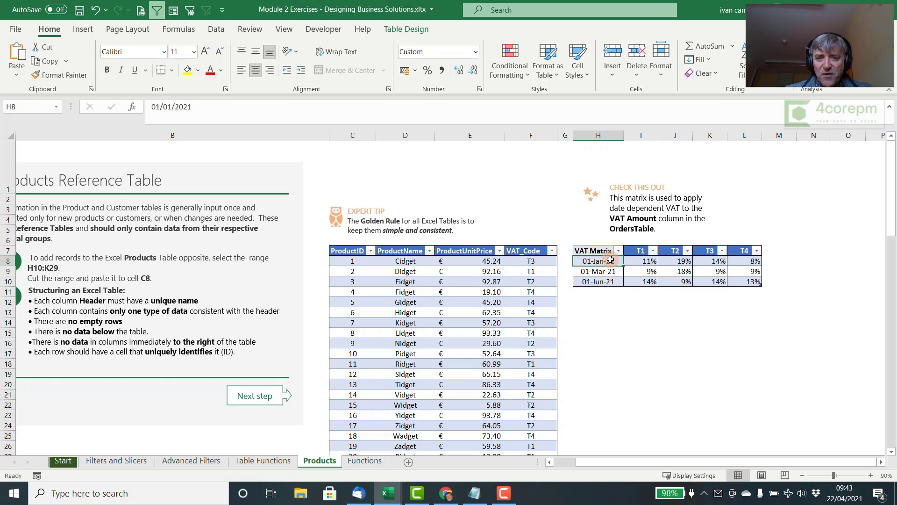
pyautogui.click(603, 269)
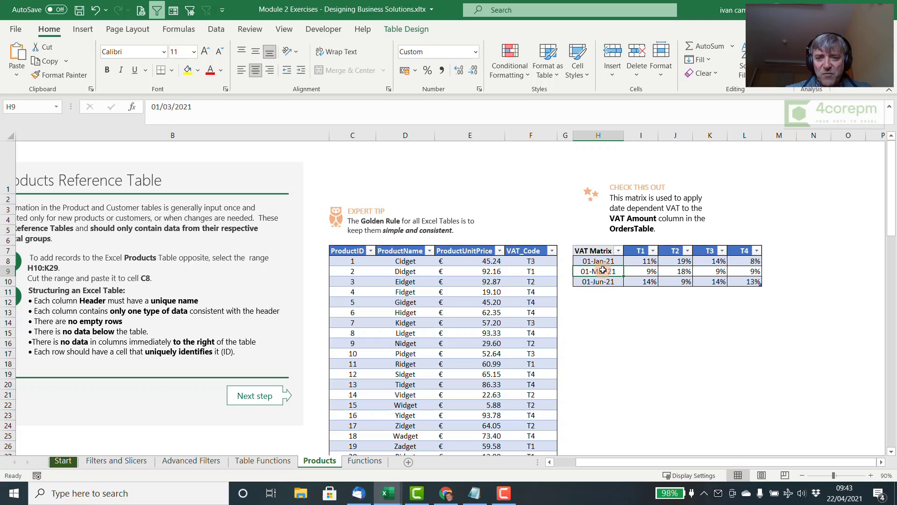
pyautogui.click(645, 261)
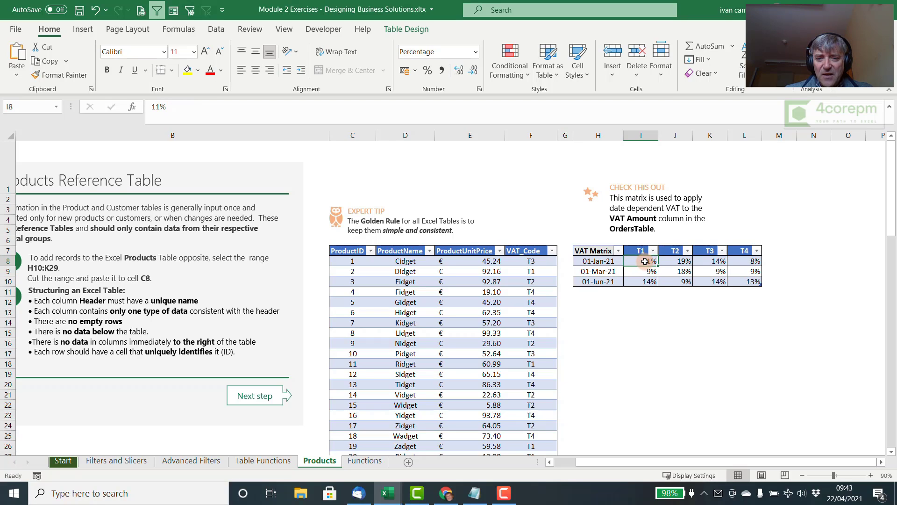
pyautogui.click(610, 271)
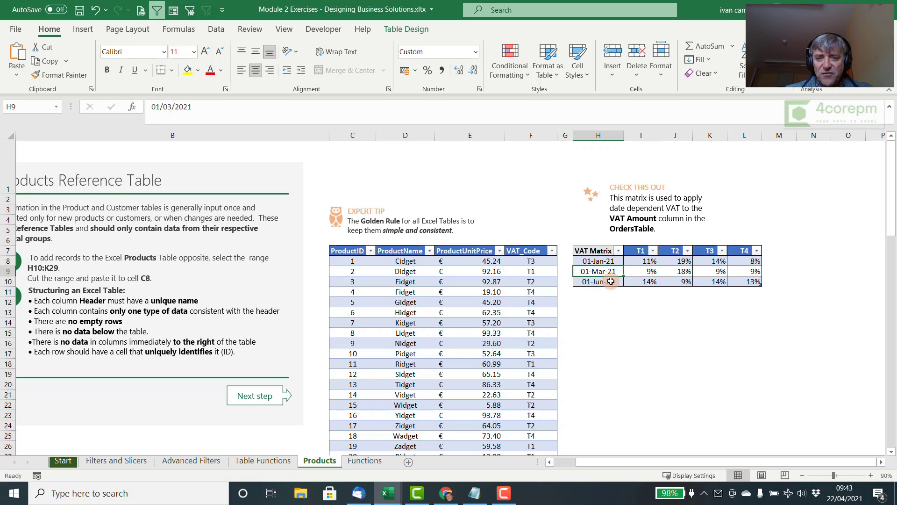
pyautogui.click(650, 272)
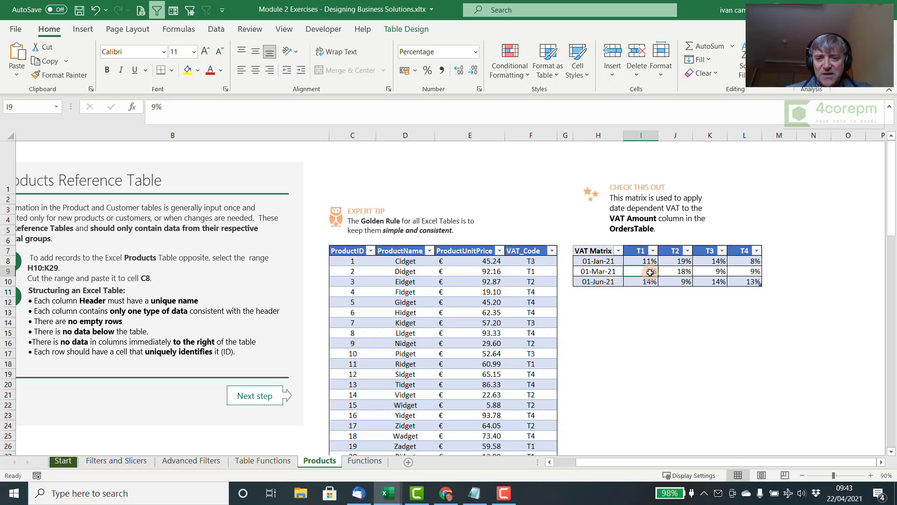
pyautogui.click(605, 282)
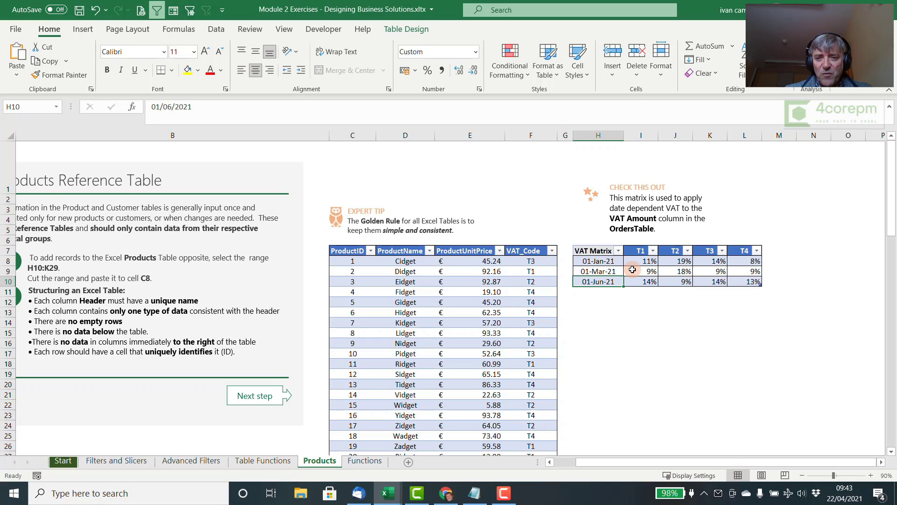
pyautogui.click(649, 262)
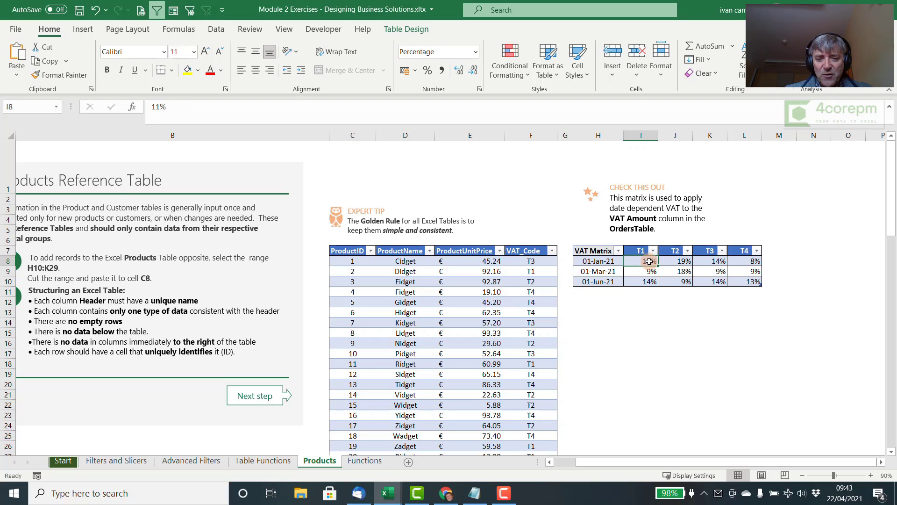
# On the Functions sheet, delete everything after =[@[Nett Amount]]* from the VAT Amount formula in cell O14
pyautogui.click(367, 461)
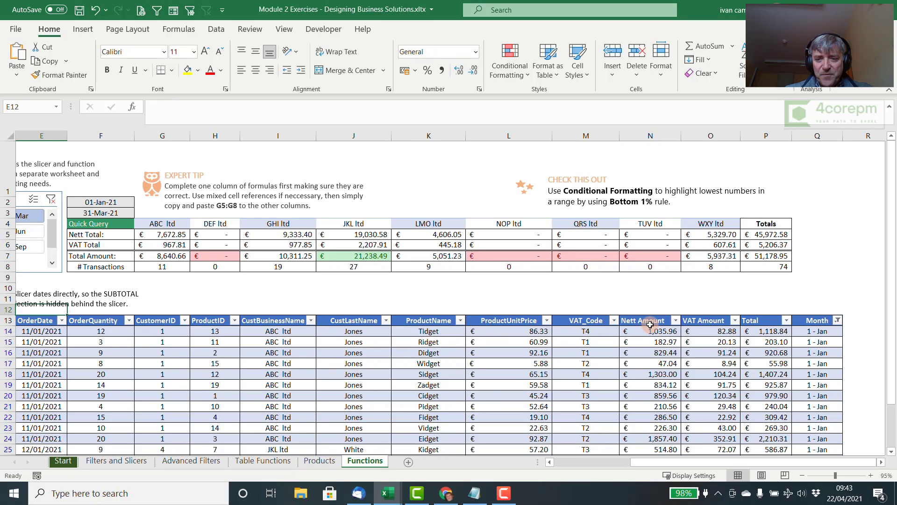
pyautogui.click(707, 331)
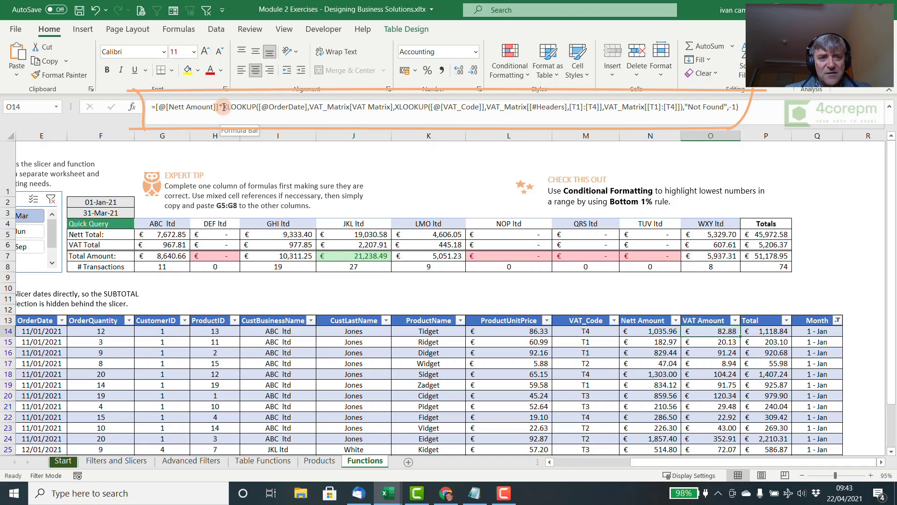
pyautogui.moveTo(224, 107); pyautogui.dragTo(743, 106)
pyautogui.press('Delete')
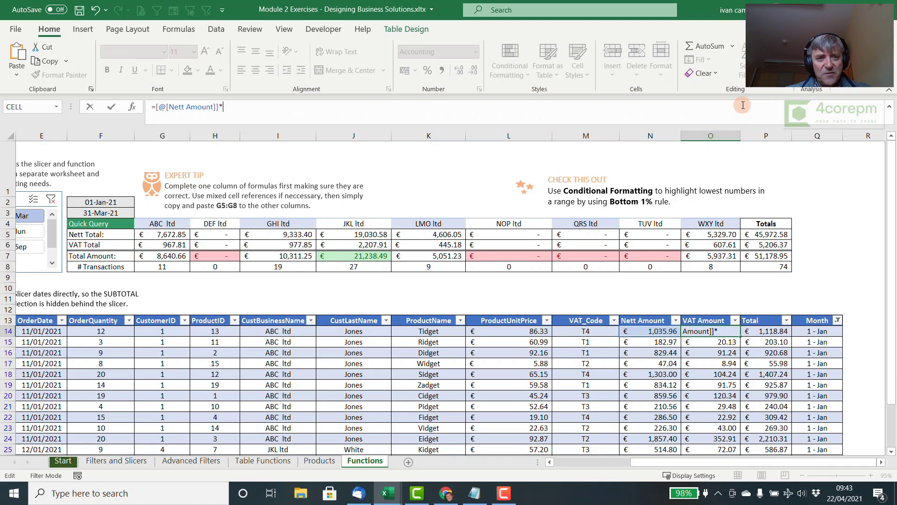
# Add an XLOOKUP to the formula with the row's OrderDate as lookup value and VAT_Matrix[VAT Matrix] as lookup array
pyautogui.write('xlokup')
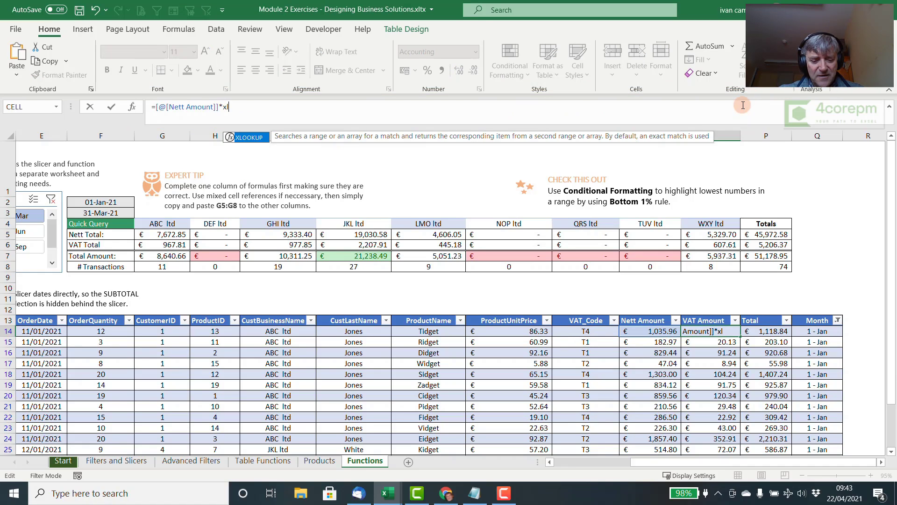
pyautogui.press('BackSpace')
pyautogui.press('BackSpace')
pyautogui.press('BackSpace')
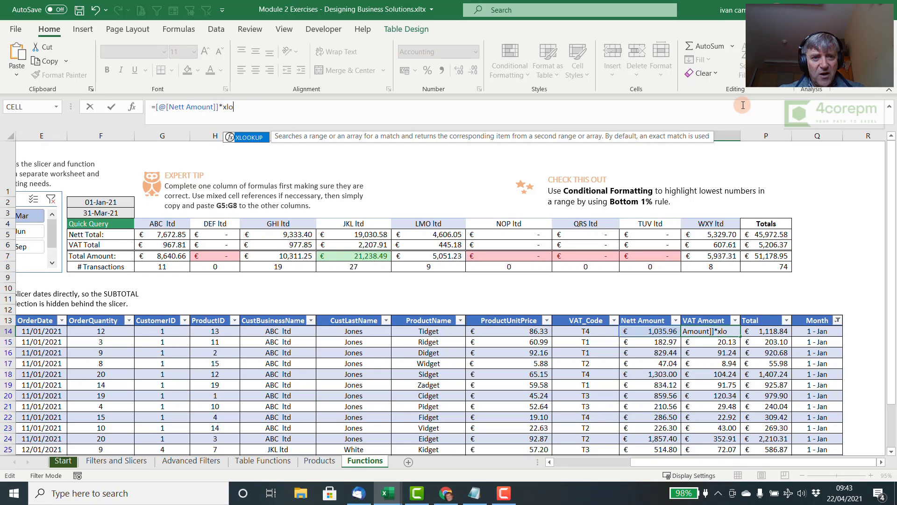
pyautogui.write('p')
pyautogui.press('BackSpace')
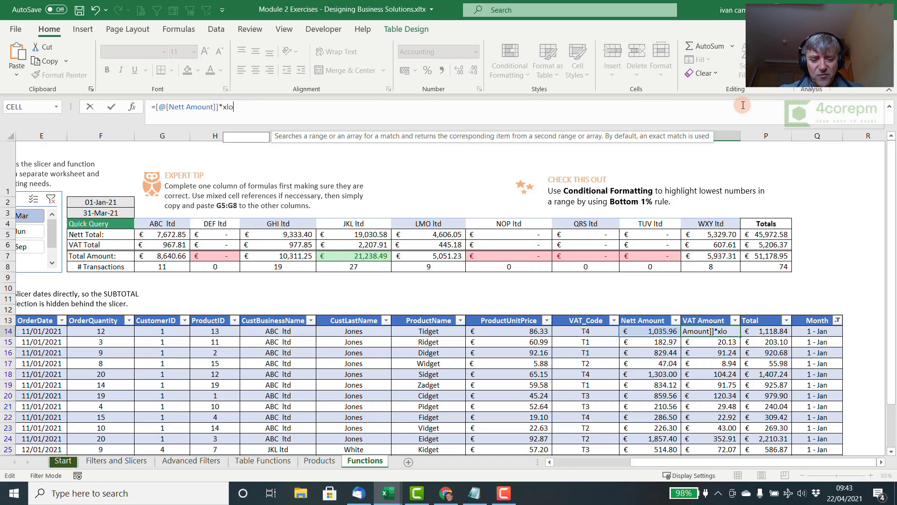
pyautogui.write('okup(')
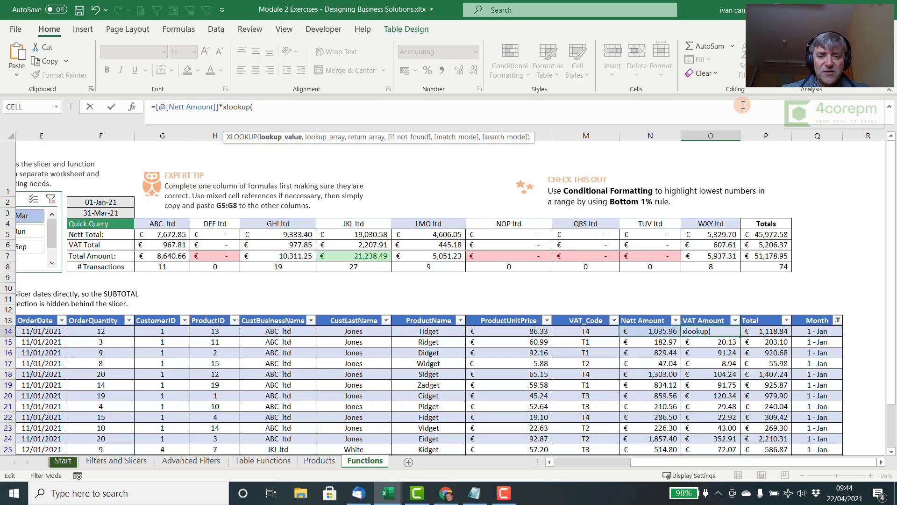
pyautogui.click(52, 331)
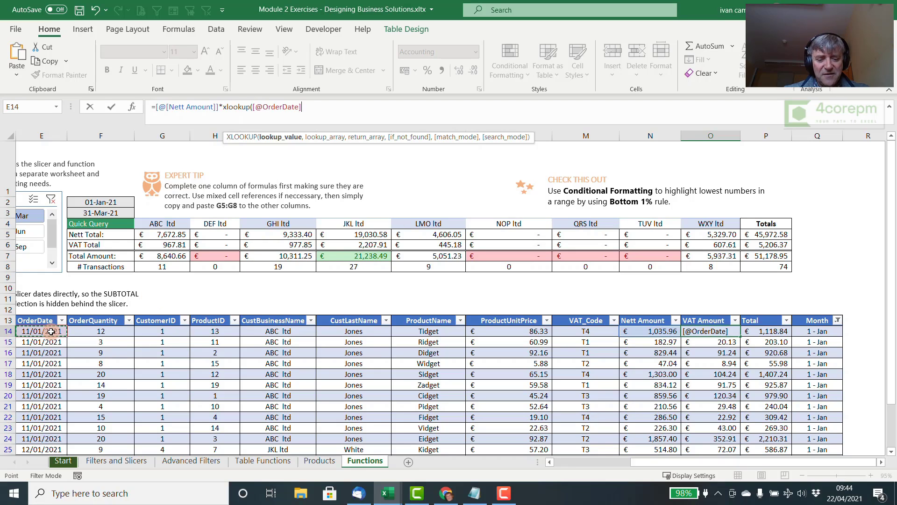
pyautogui.write(',')
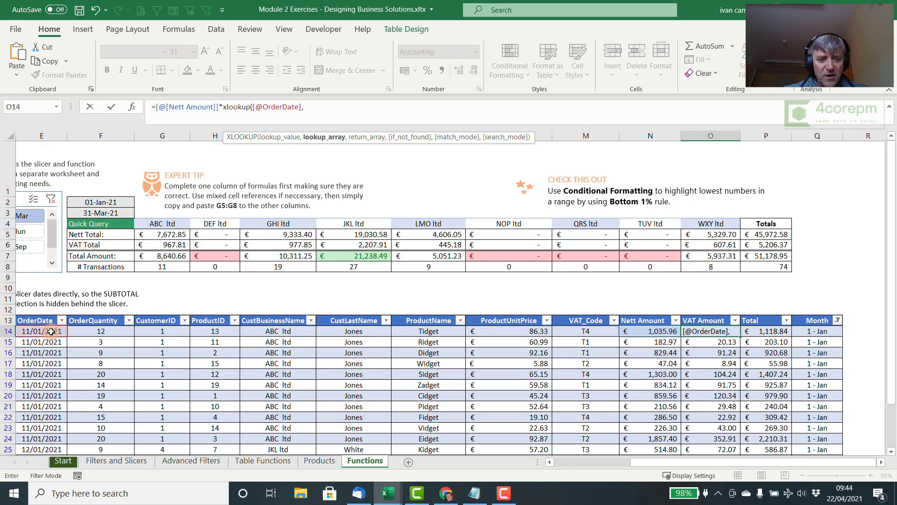
pyautogui.click(312, 465)
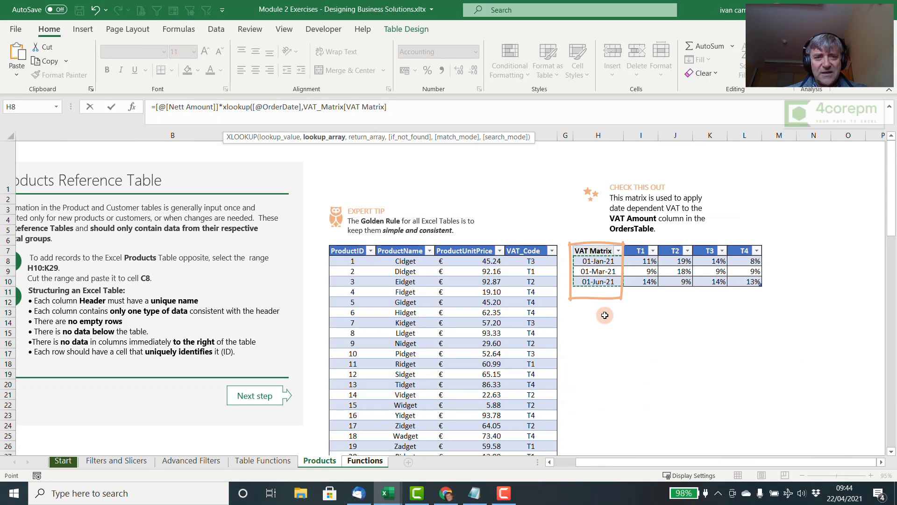
pyautogui.write(',')
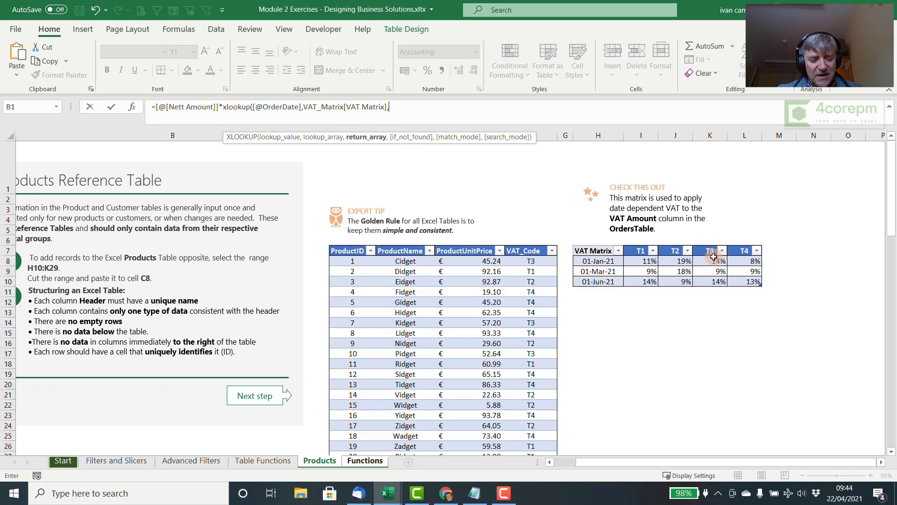
# Nest a second XLOOKUP as the return array, using the order row's VAT_Code as its lookup value
pyautogui.write('xlookup(')
pyautogui.hotkey('ctrl', 'pagedown')
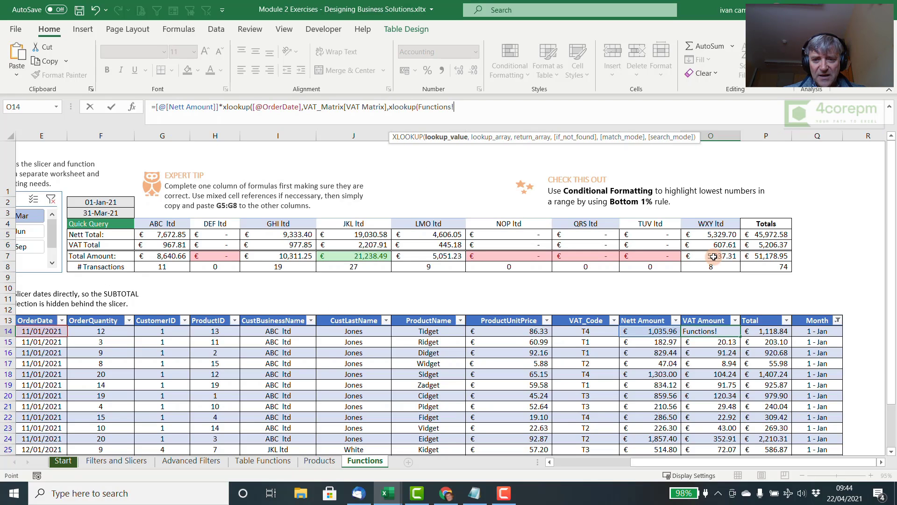
pyautogui.click(591, 332)
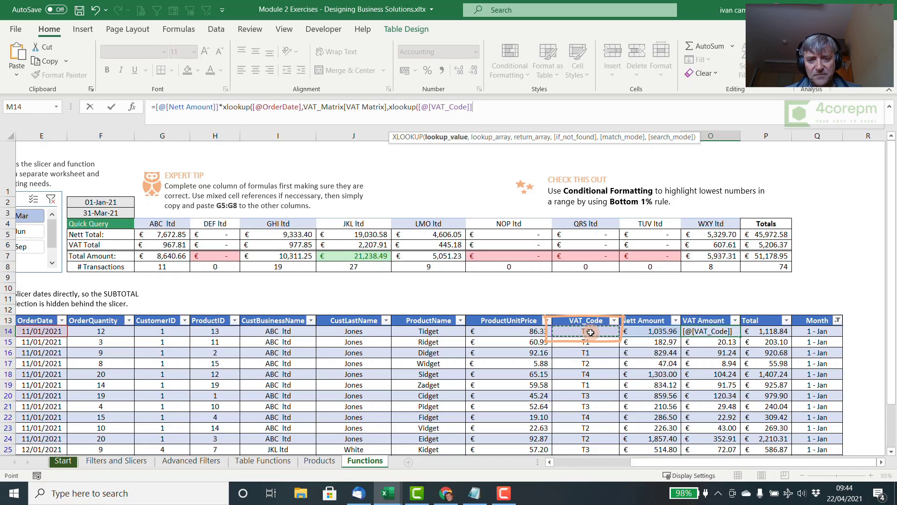
pyautogui.write(',')
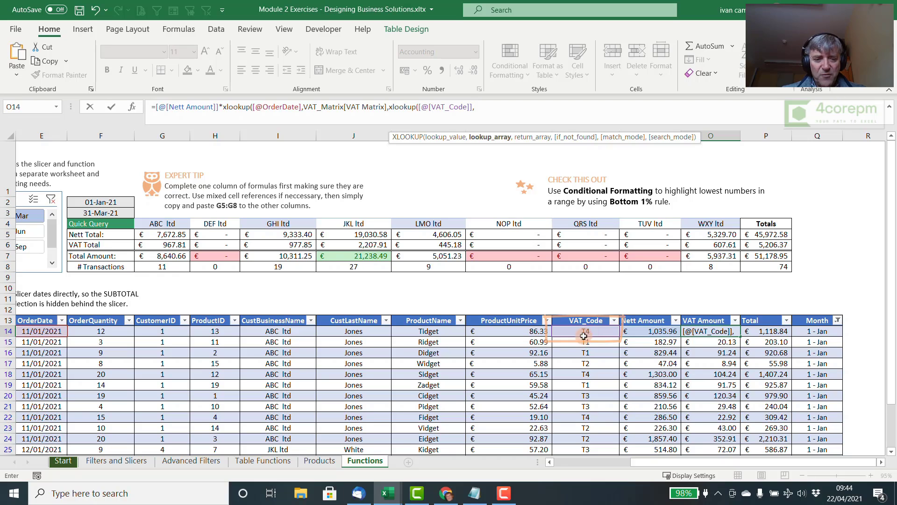
# Give the nested XLOOKUP the VAT Matrix headers T1 to T4 as lookup array and their rates as return array, and close it
pyautogui.click(327, 461)
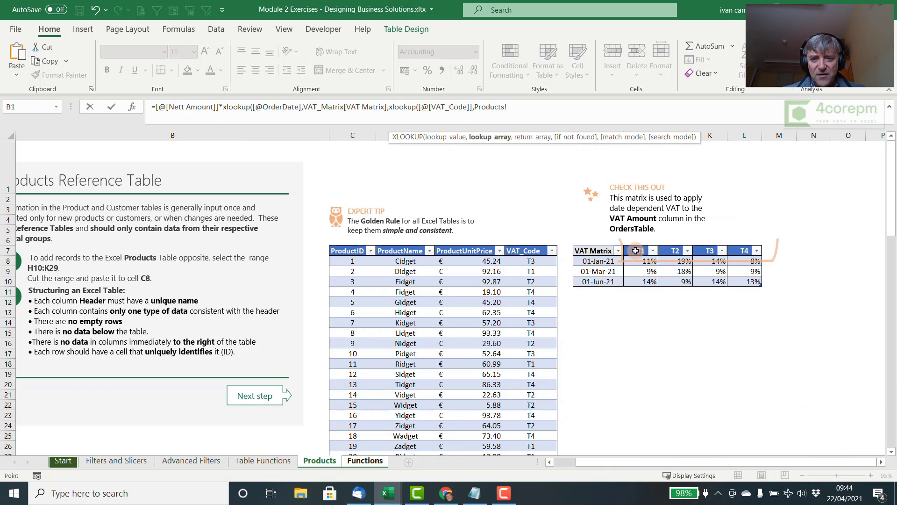
pyautogui.moveTo(639, 251); pyautogui.dragTo(731, 254)
pyautogui.write(',')
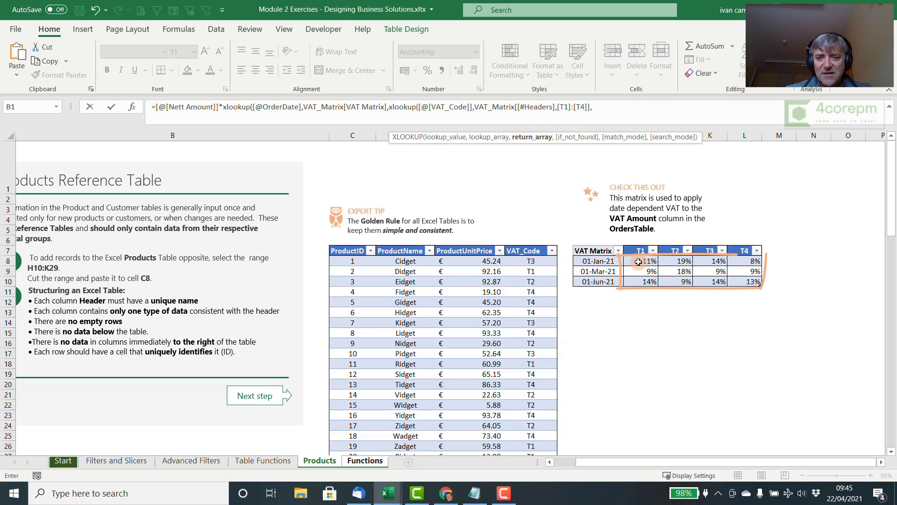
pyautogui.moveTo(638, 262); pyautogui.dragTo(738, 281)
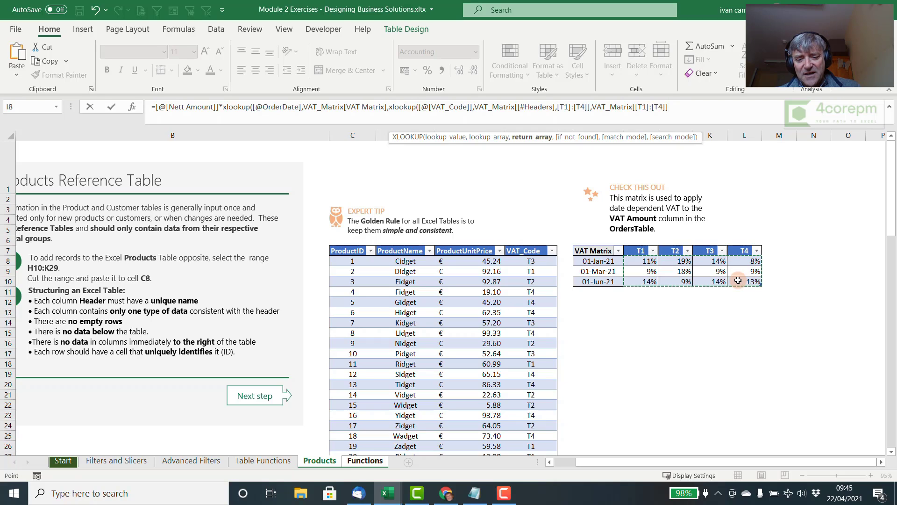
pyautogui.write(')')
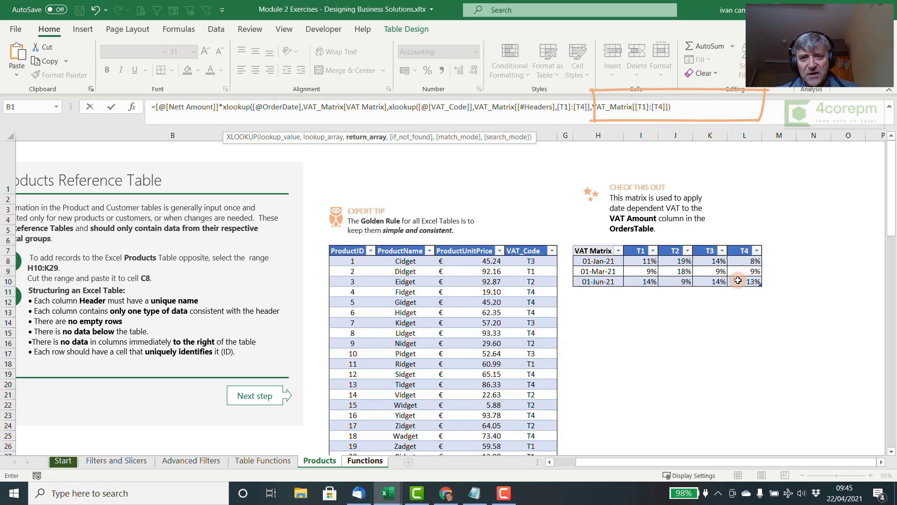
# Give the outer XLOOKUP the text "Not Found" as its if_not_found argument
pyautogui.write(',')
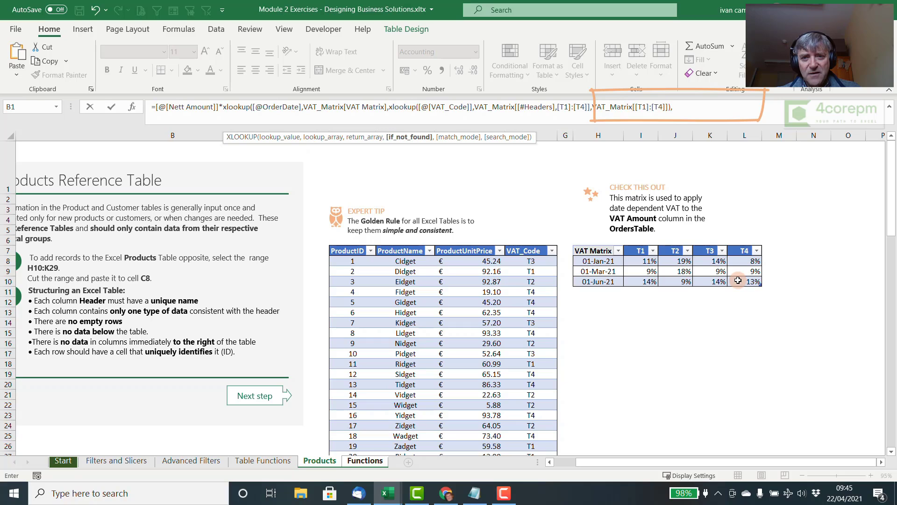
pyautogui.write('"')
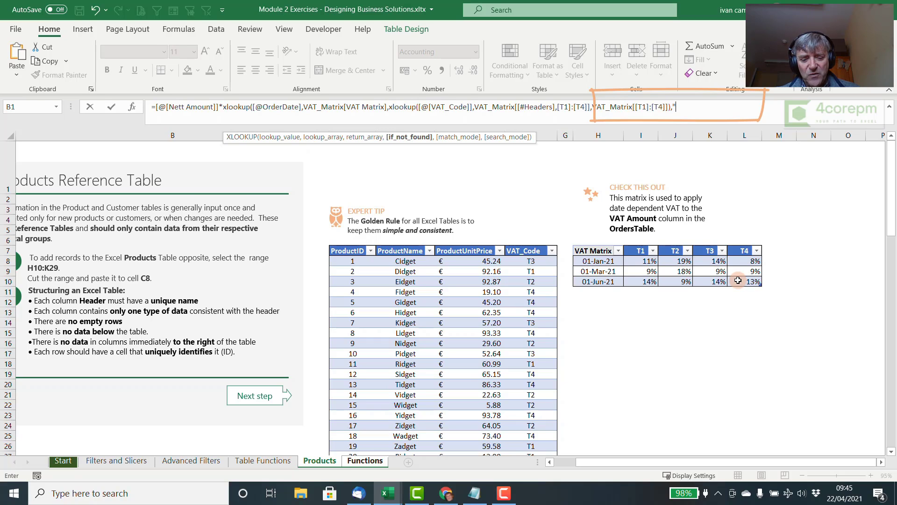
pyautogui.write('Not F')
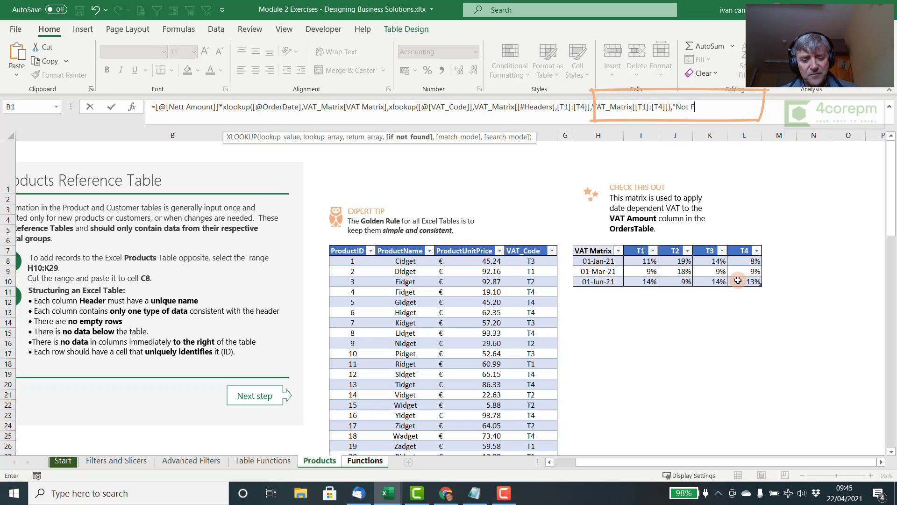
pyautogui.write('ound')
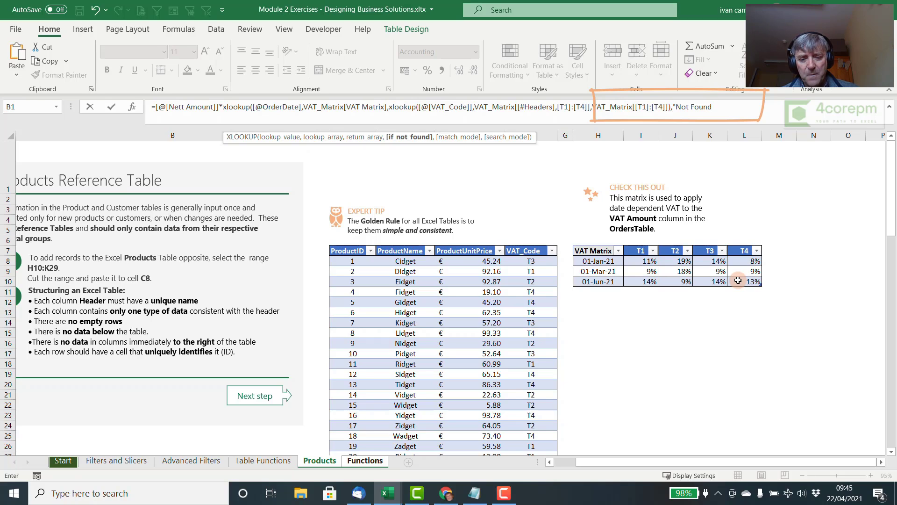
pyautogui.write('",')
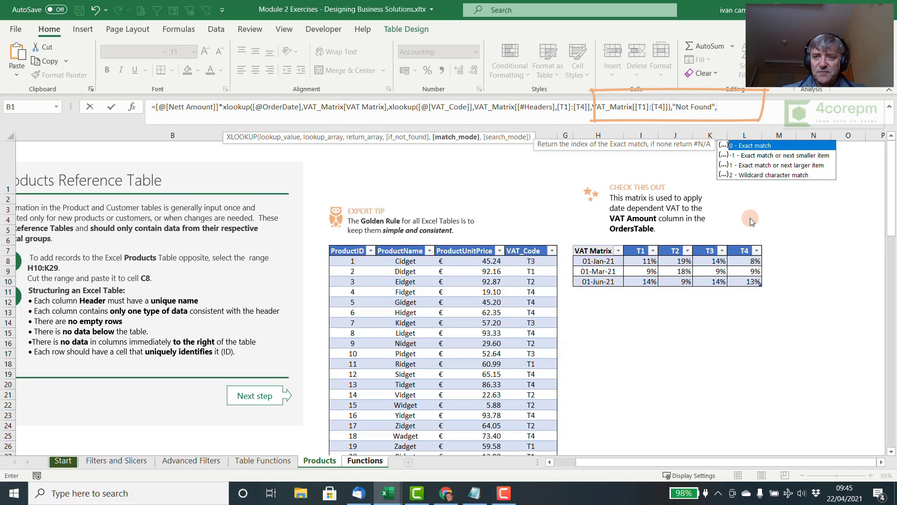
# Set the outer XLOOKUP's match mode to -1, exact match or next smaller item, and close and enter the formula
pyautogui.click(764, 156)
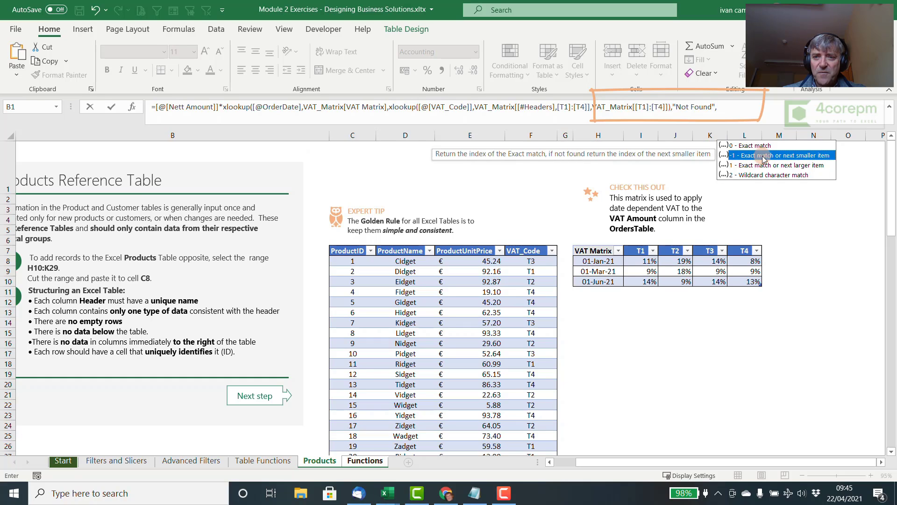
pyautogui.doubleClick(763, 157)
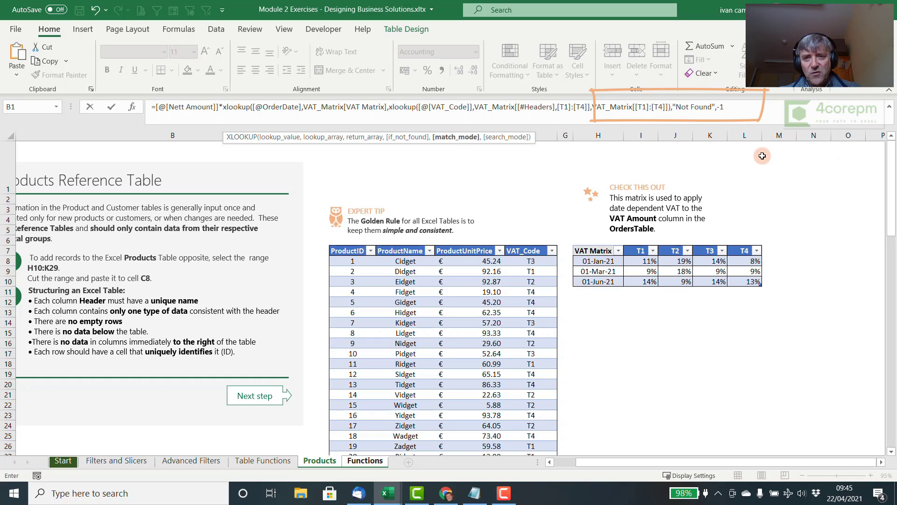
pyautogui.write(')')
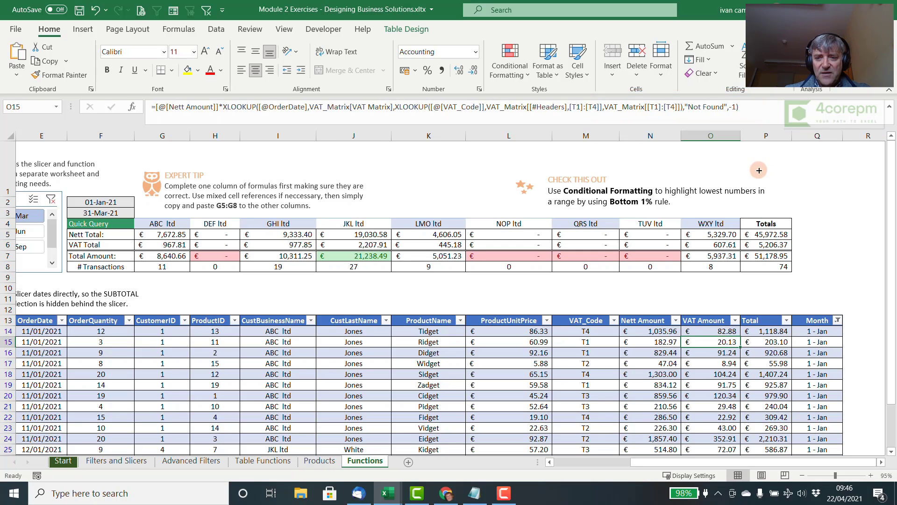
pyautogui.press('Return')
# Review the outer and nested XLOOKUP parts of the VAT Amount formula in cell O14, keeping the formula as it is
pyautogui.click(715, 331)
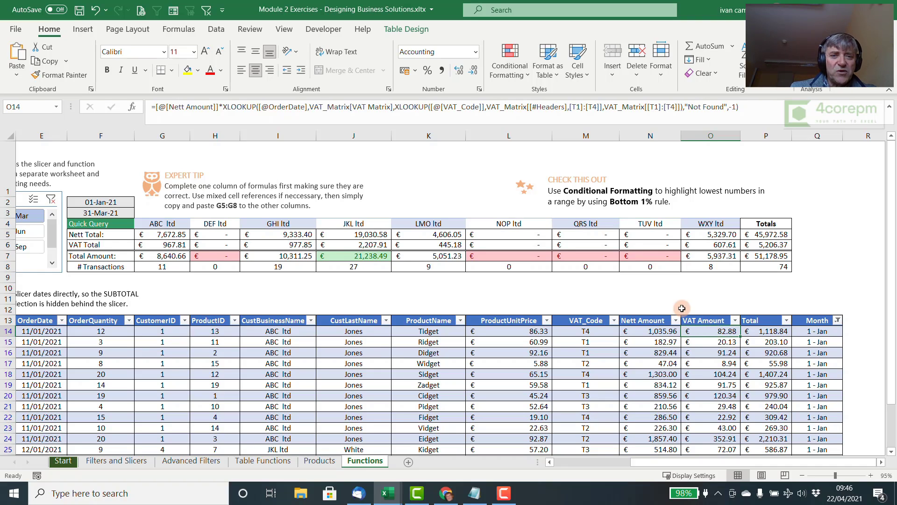
pyautogui.doubleClick(394, 107)
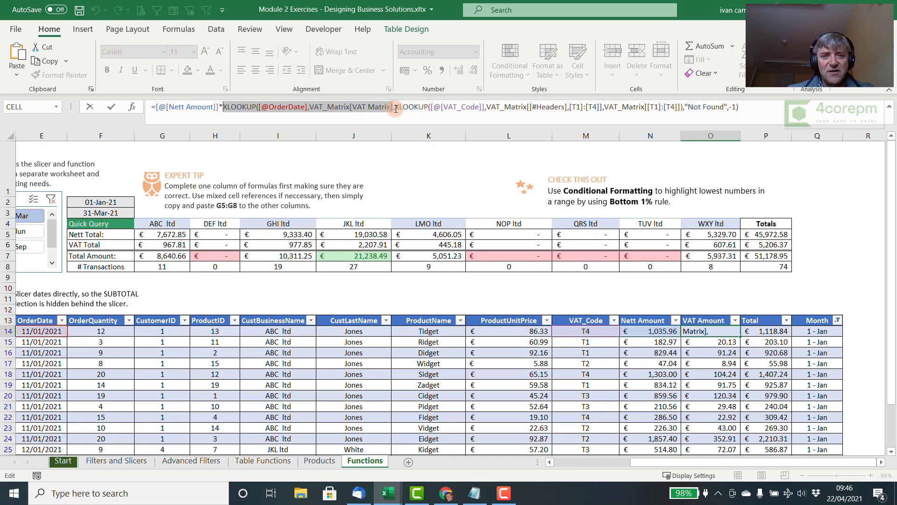
pyautogui.moveTo(396, 108); pyautogui.dragTo(681, 109)
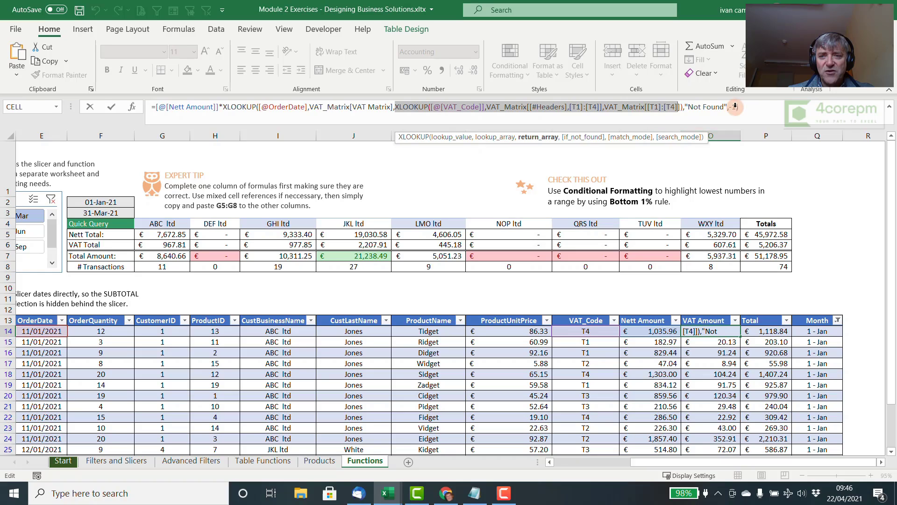
pyautogui.hotkey('ctrl', 'Return')
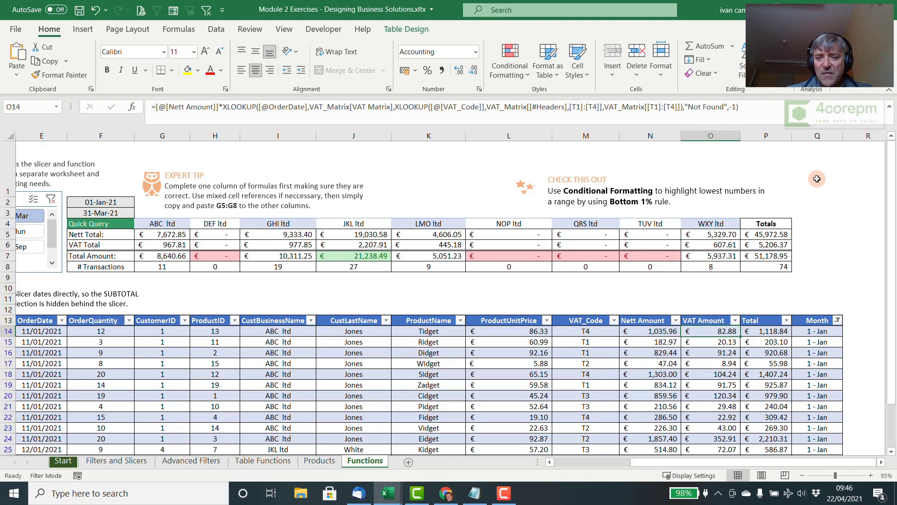